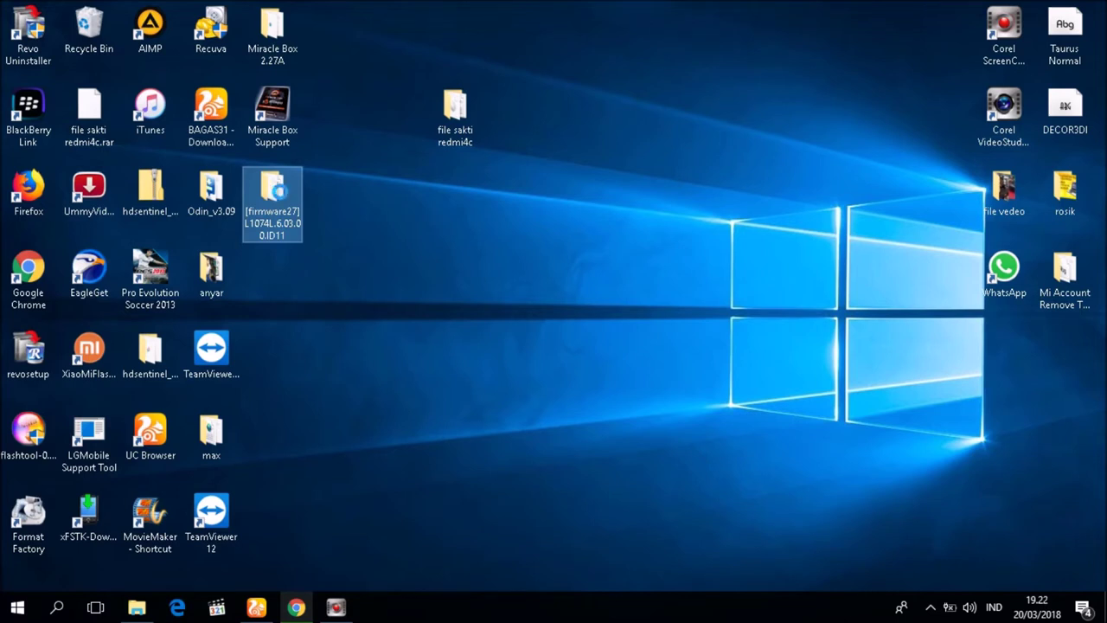
right_click(351, 134)
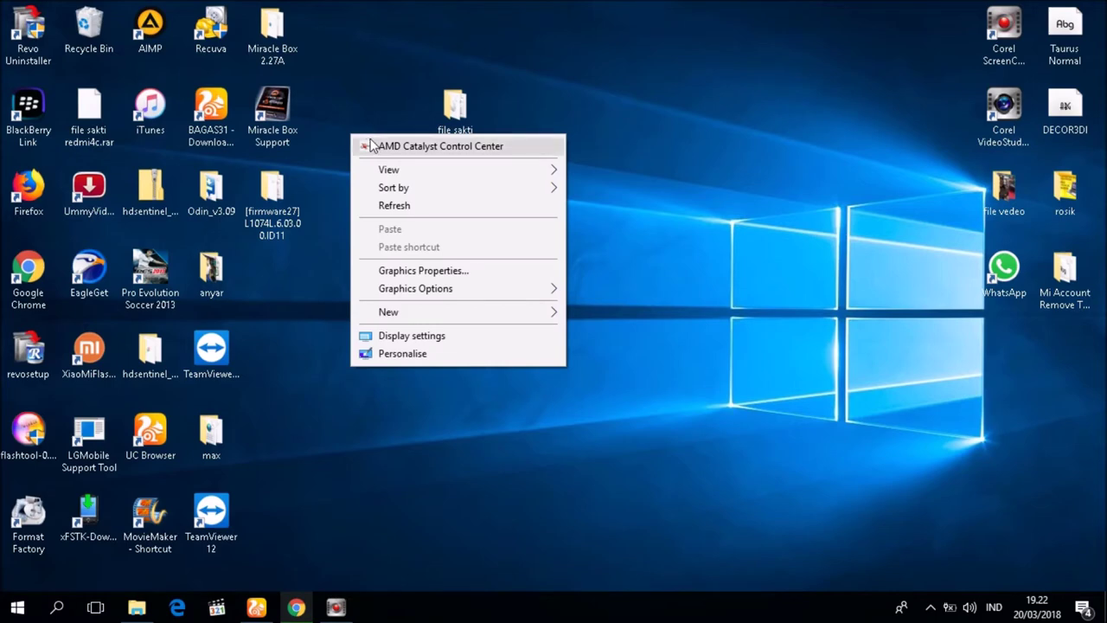
left_click(407, 208)
left_click(292, 208)
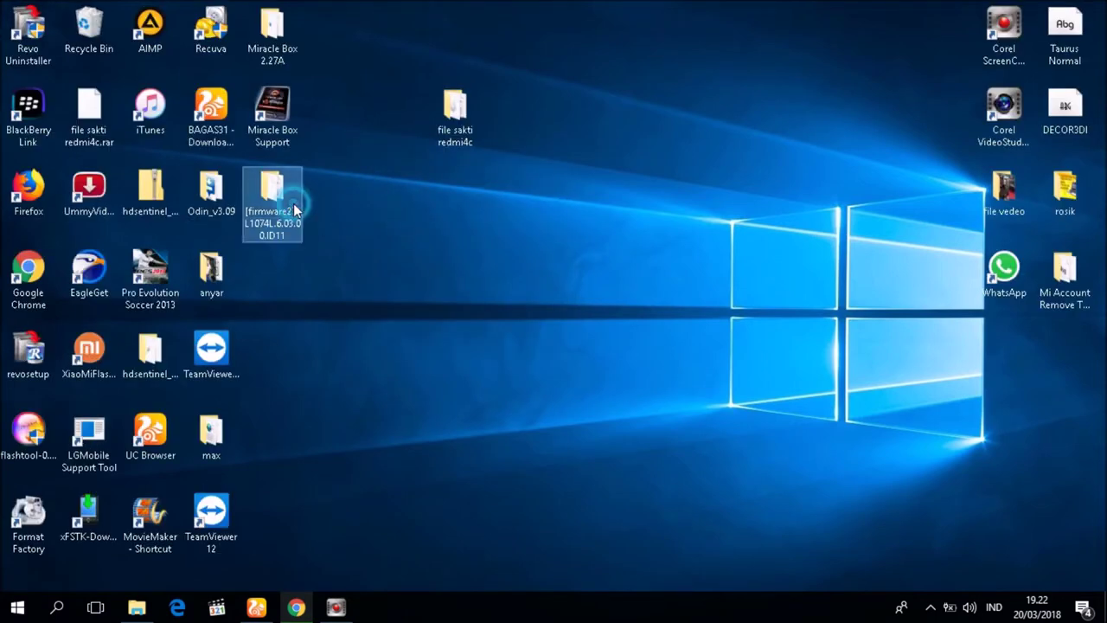
right_click(293, 203)
left_click(358, 553)
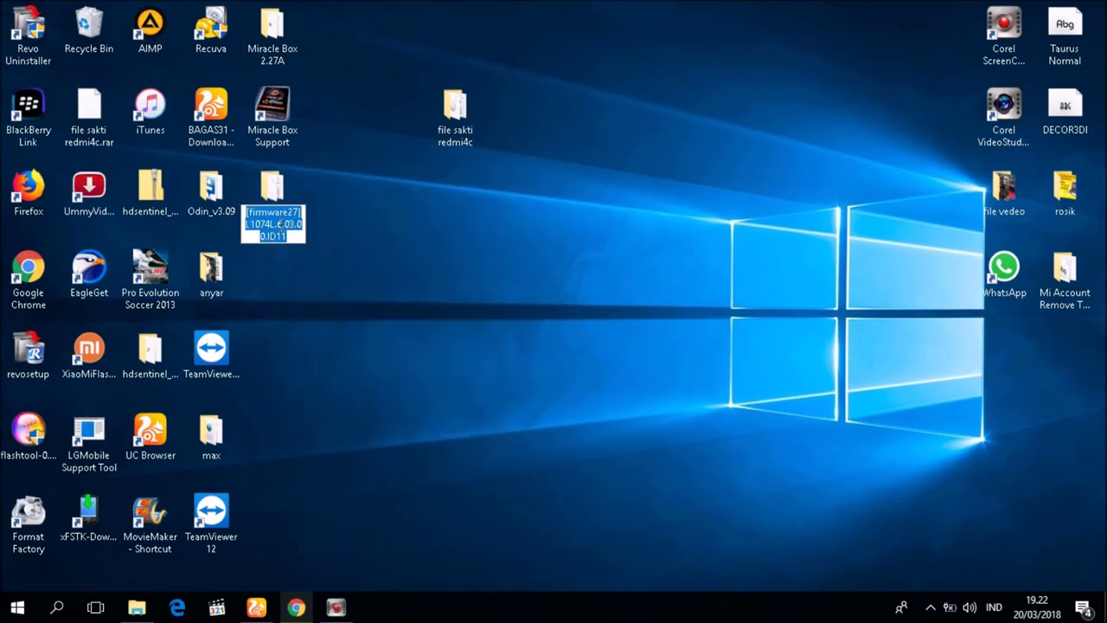
left_click(426, 353)
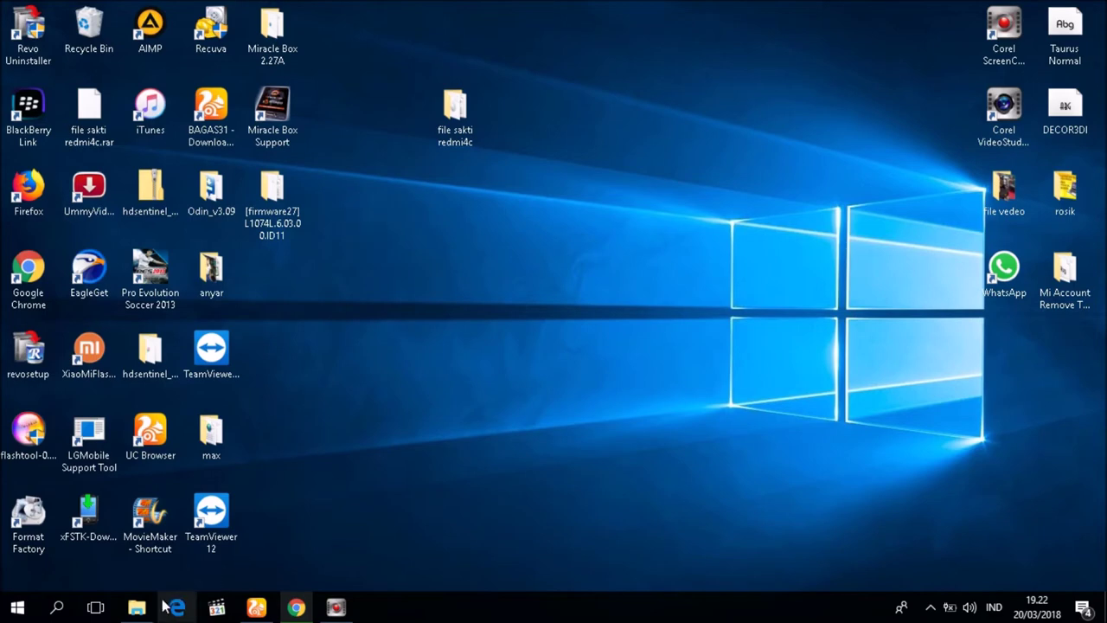
Step: Look through the files in the desktop folder [firmware27]L1074L.6.03.00.ID11 and close it
double_click(298, 208)
scroll(615, 250, "down", 1)
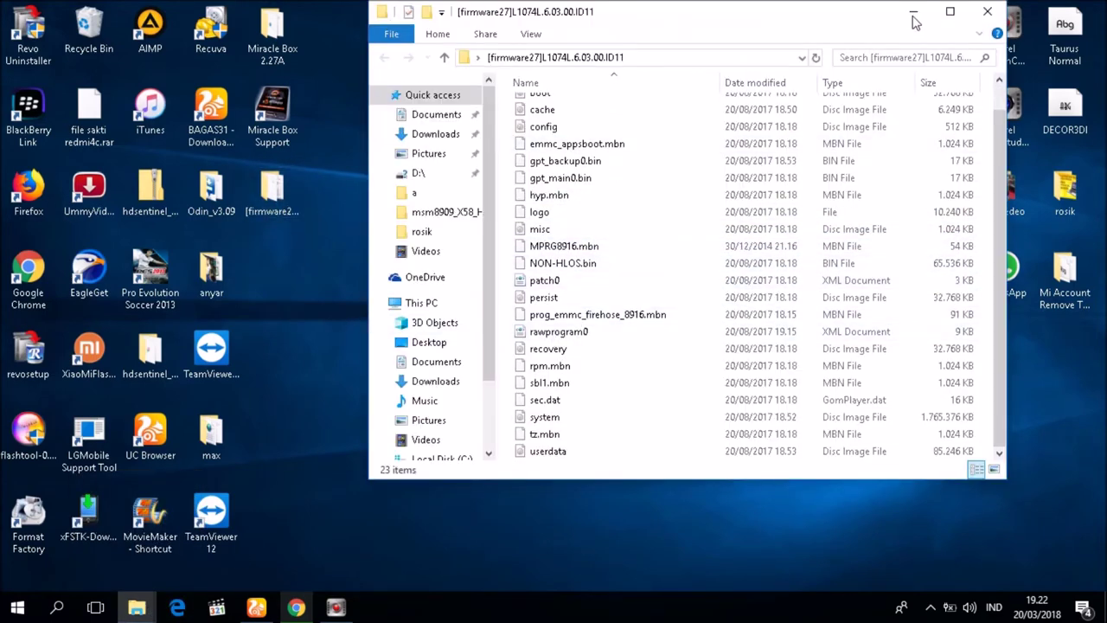
left_click(985, 16)
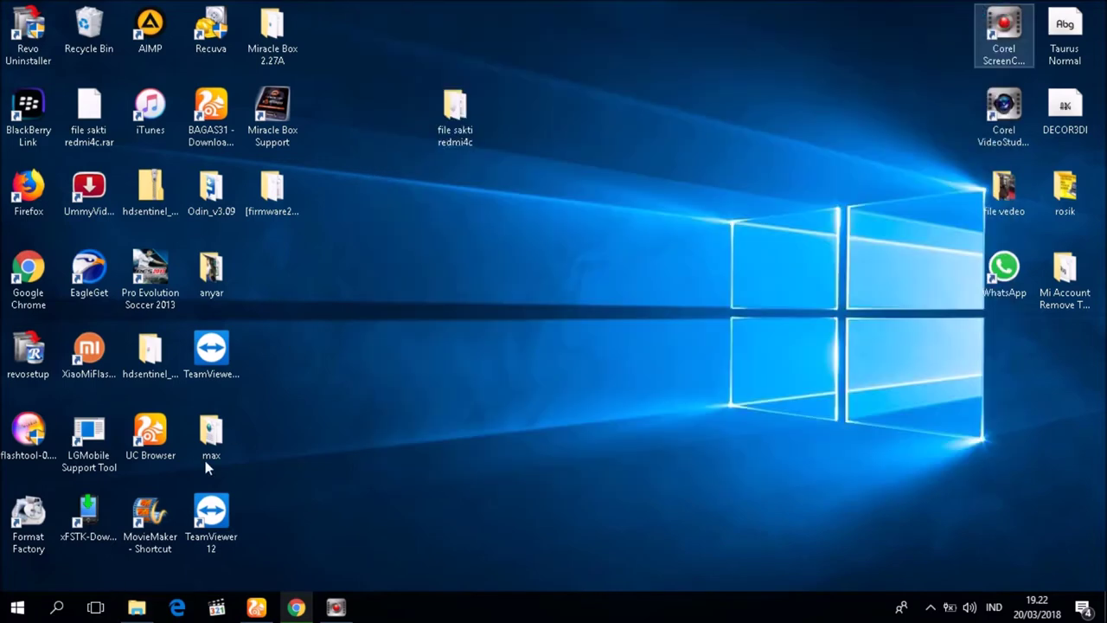
Step: Switch to File Explorer and open the folder Program Files\Qualcomm\QPST\bin on Local Disk (C:)
left_click(143, 609)
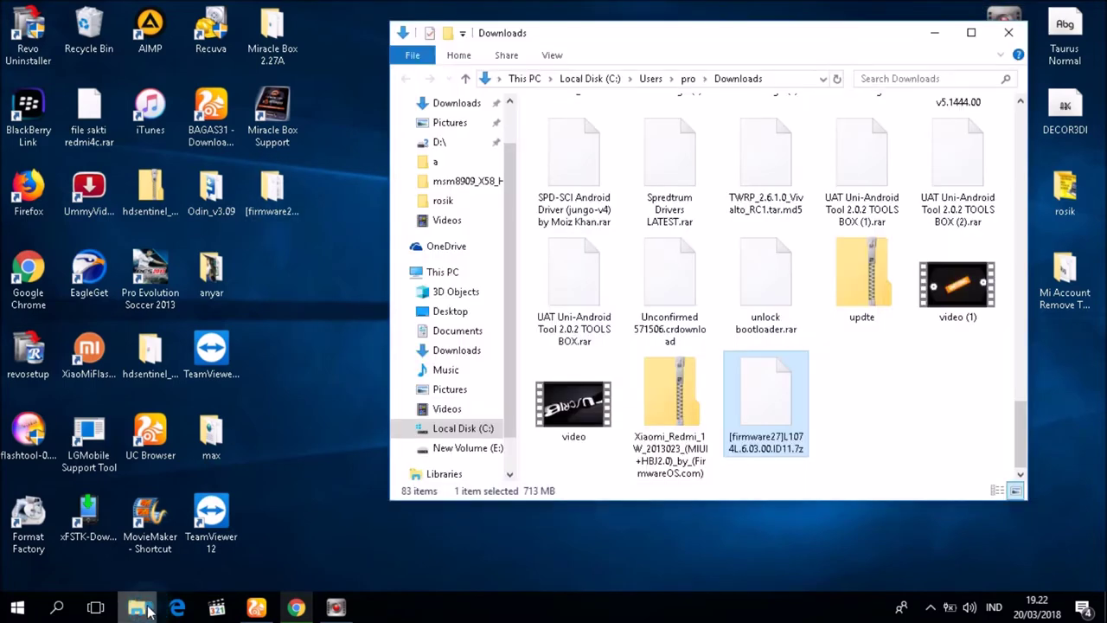
left_click(457, 427)
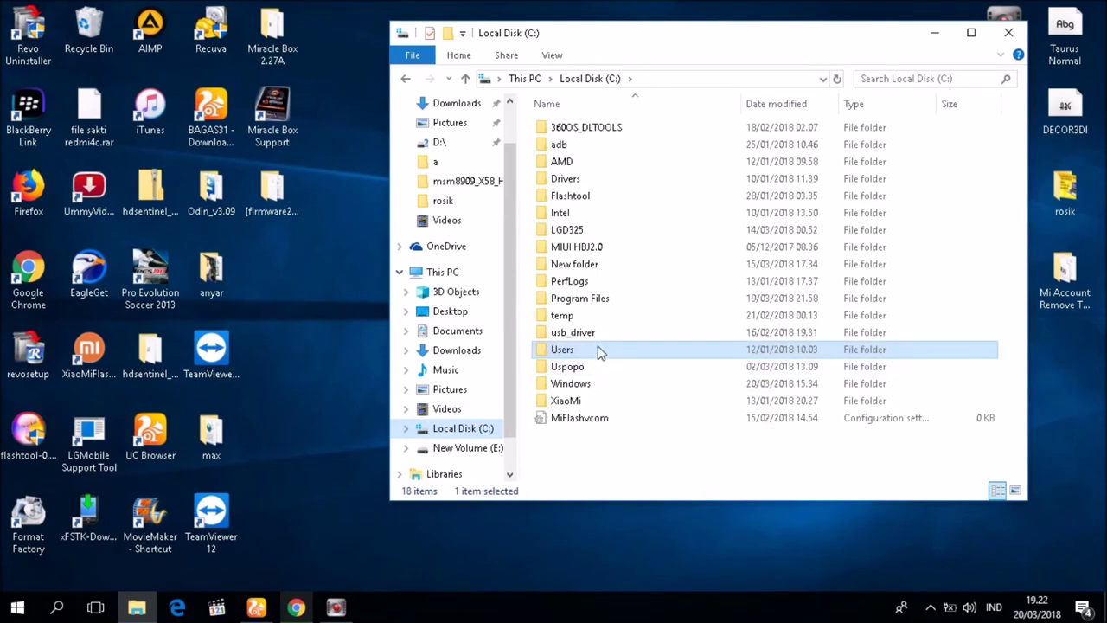
double_click(601, 298)
scroll(611, 316, "down", 9)
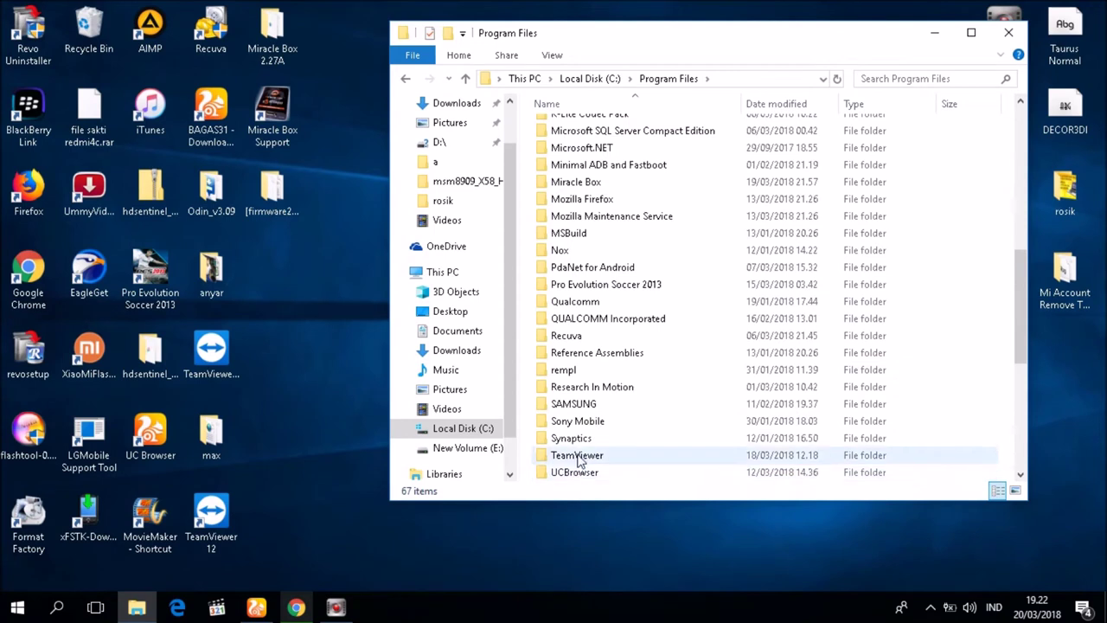
double_click(579, 301)
left_click(592, 128)
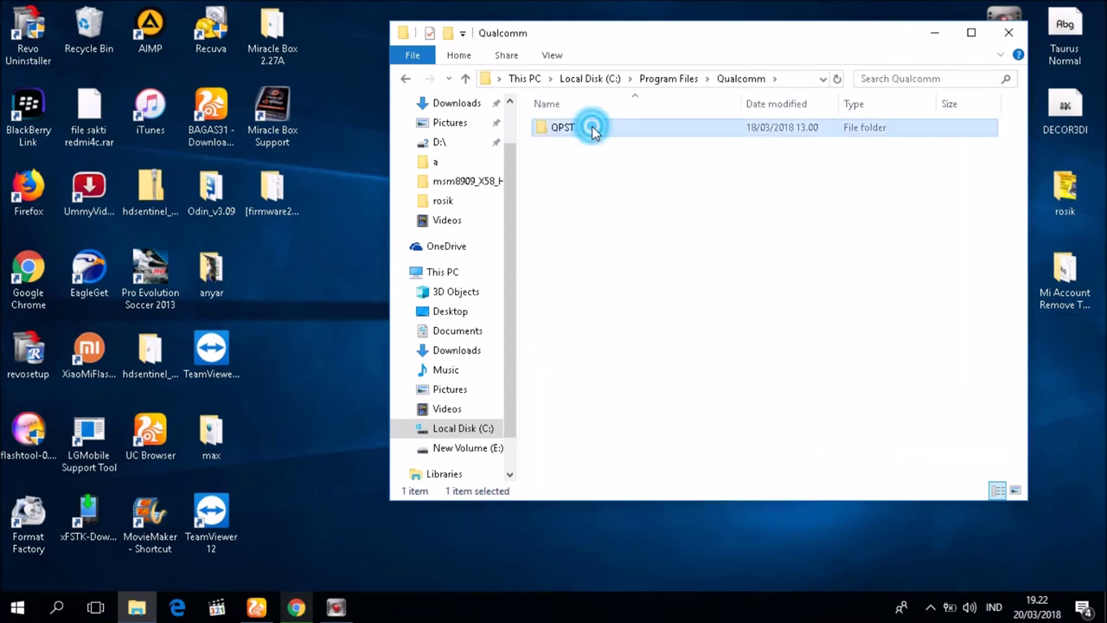
double_click(592, 128)
double_click(592, 144)
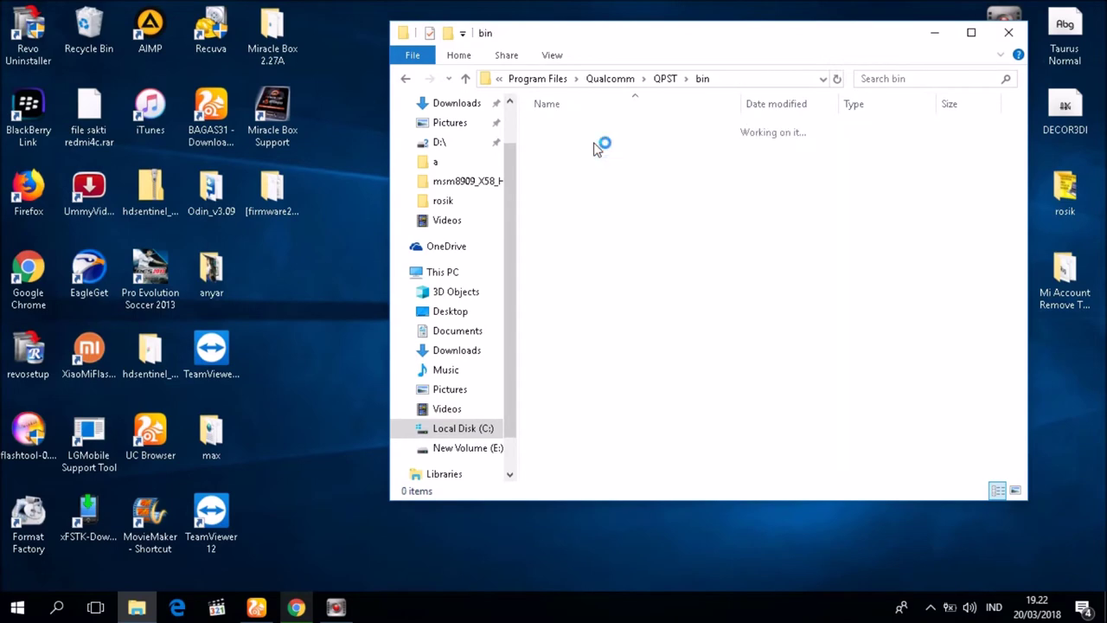
Step: Find the QFIL application in the QPST bin folder and launch it
scroll(588, 259, "down", 6)
scroll(584, 410, "down", 13)
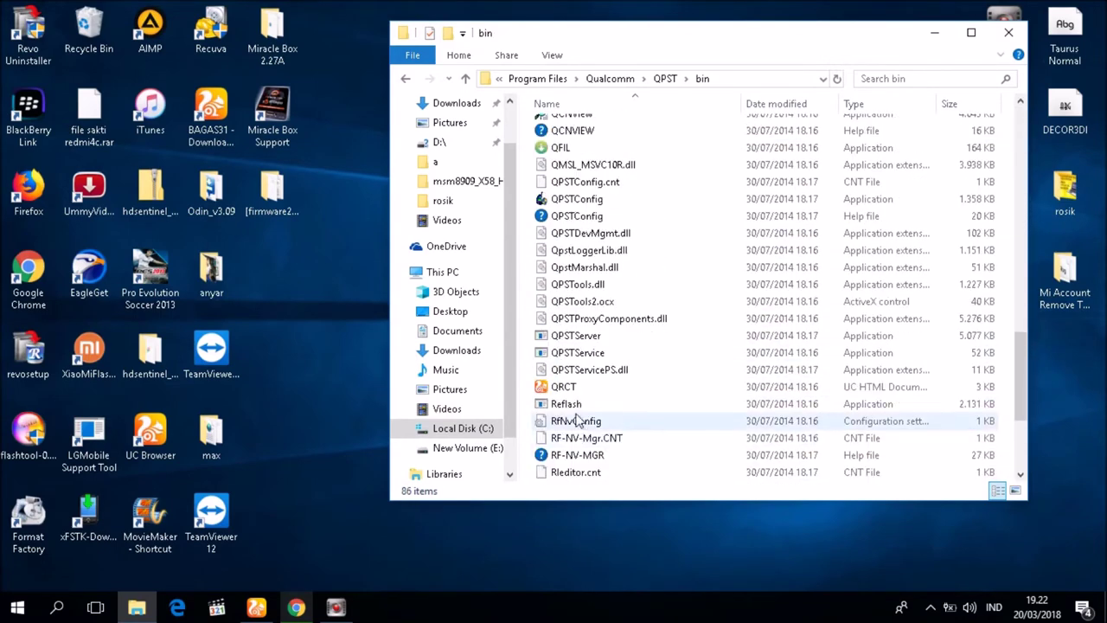
scroll(578, 424, "down", 3)
scroll(579, 380, "up", 2)
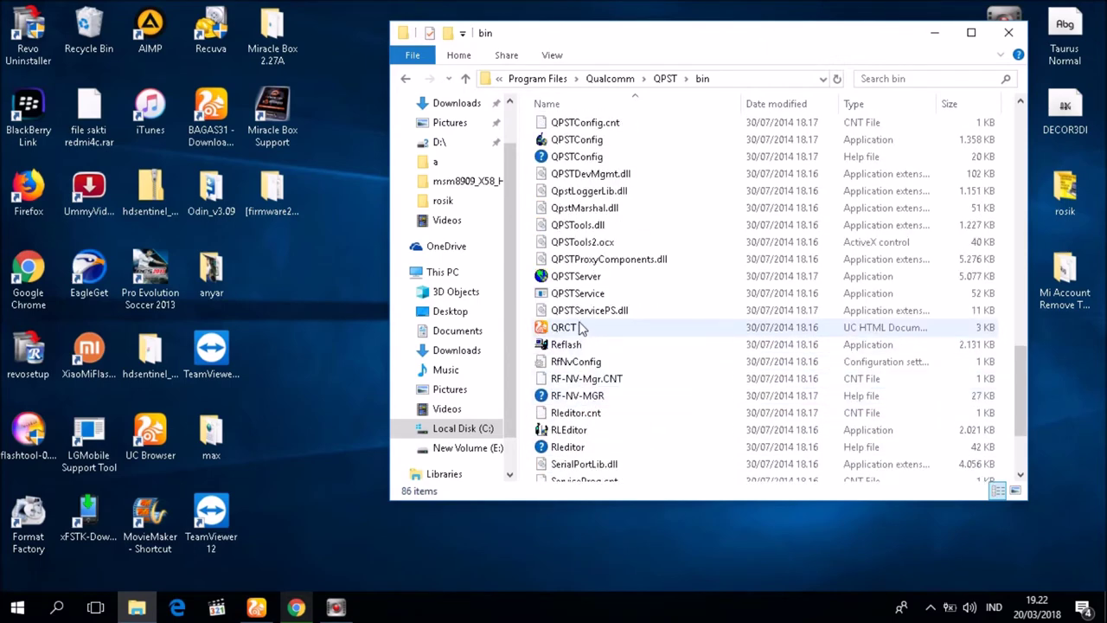
scroll(592, 327, "down", 3)
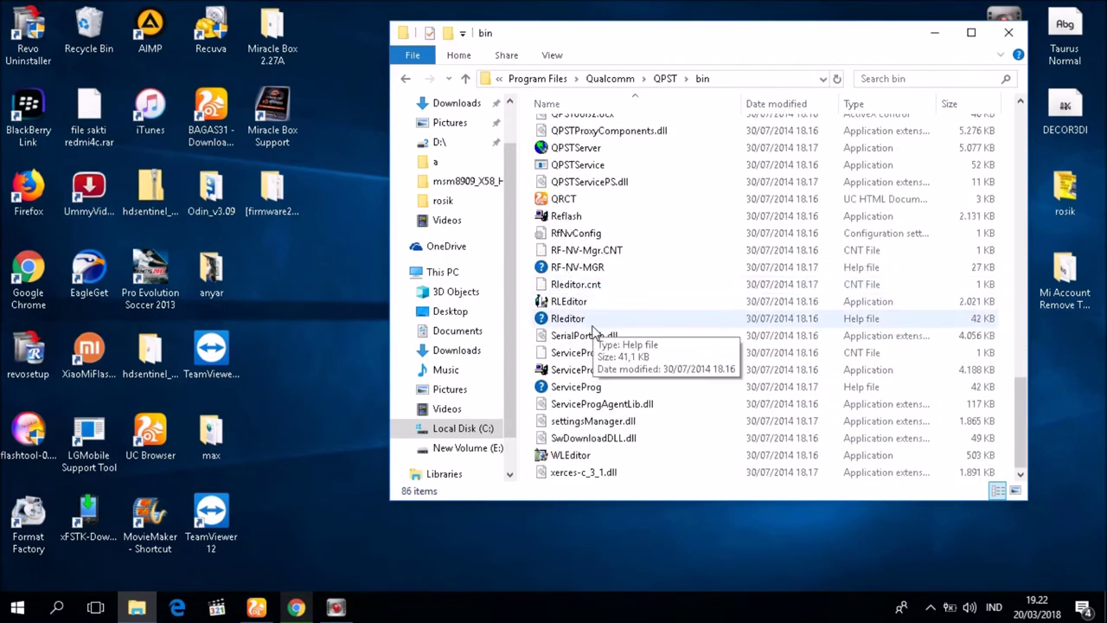
scroll(590, 380, "up", 4)
scroll(603, 275, "up", 1)
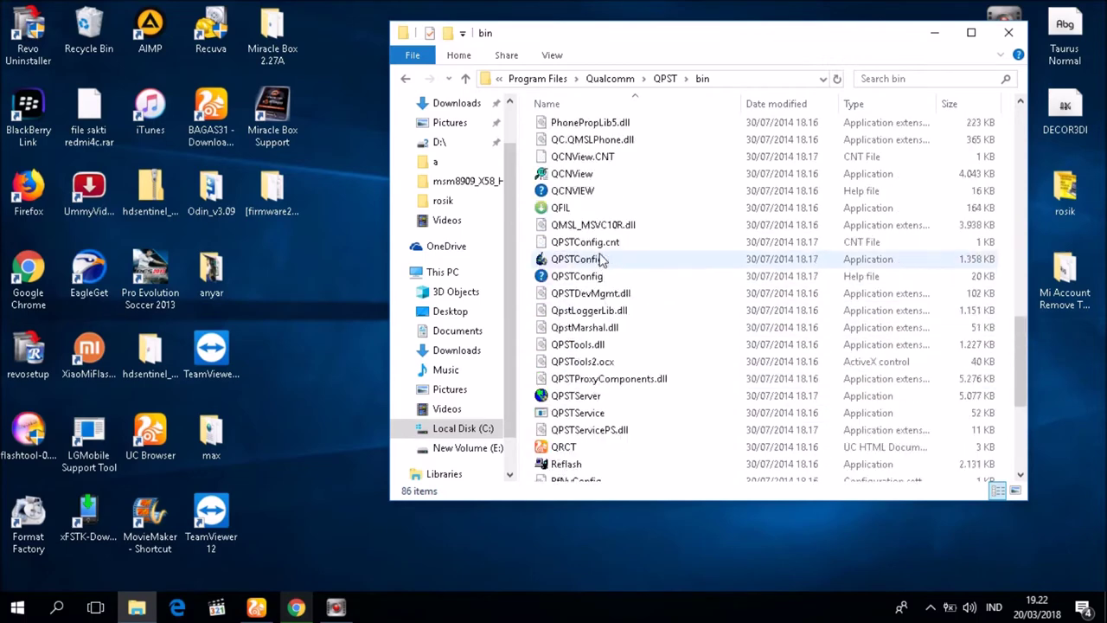
double_click(597, 210)
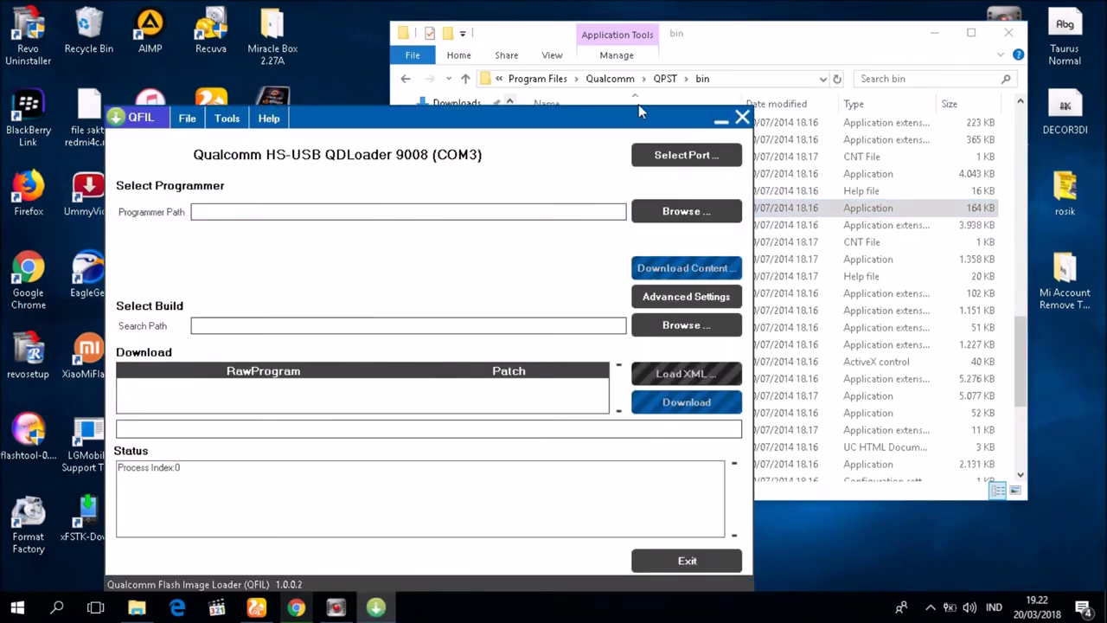
Step: Select the port Qualcomm HS-USB QDLoader 9008 (COM3) and set prog_emmc_firehose_8916.mbn from the desktop folder [firmware27]L1074L.6.03.00.ID11 as the programmer
left_click(681, 156)
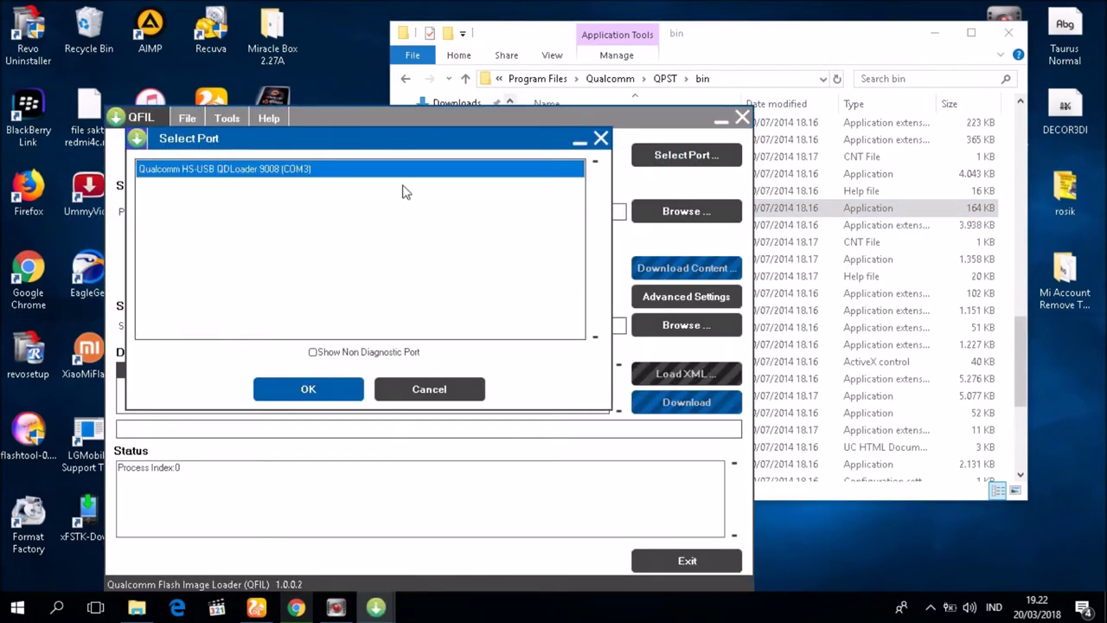
left_click(308, 390)
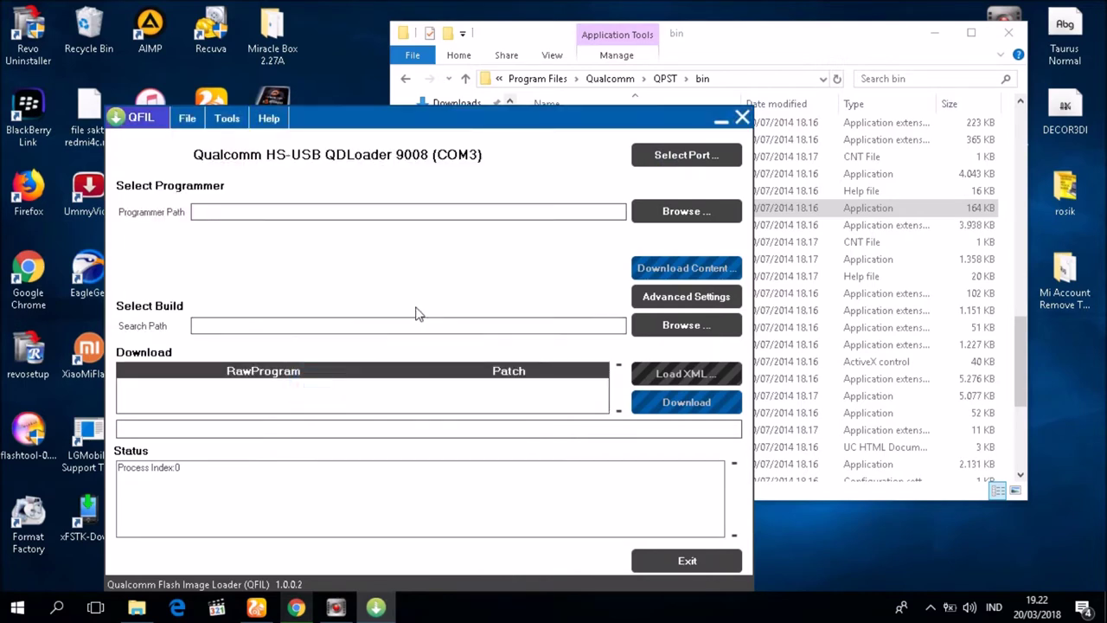
left_click(666, 211)
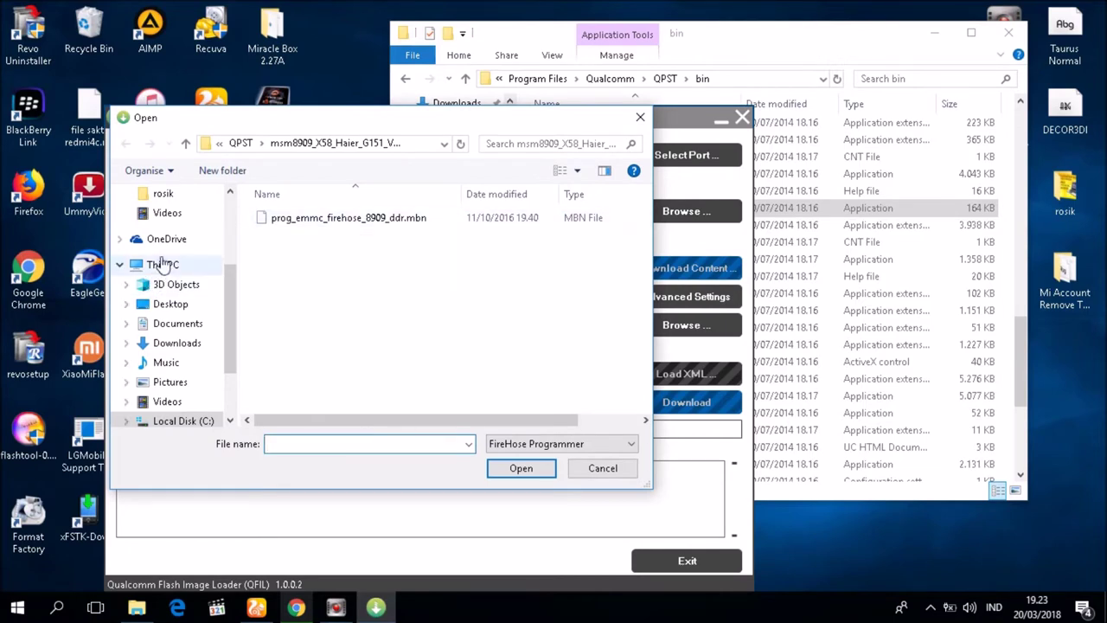
left_click(169, 304)
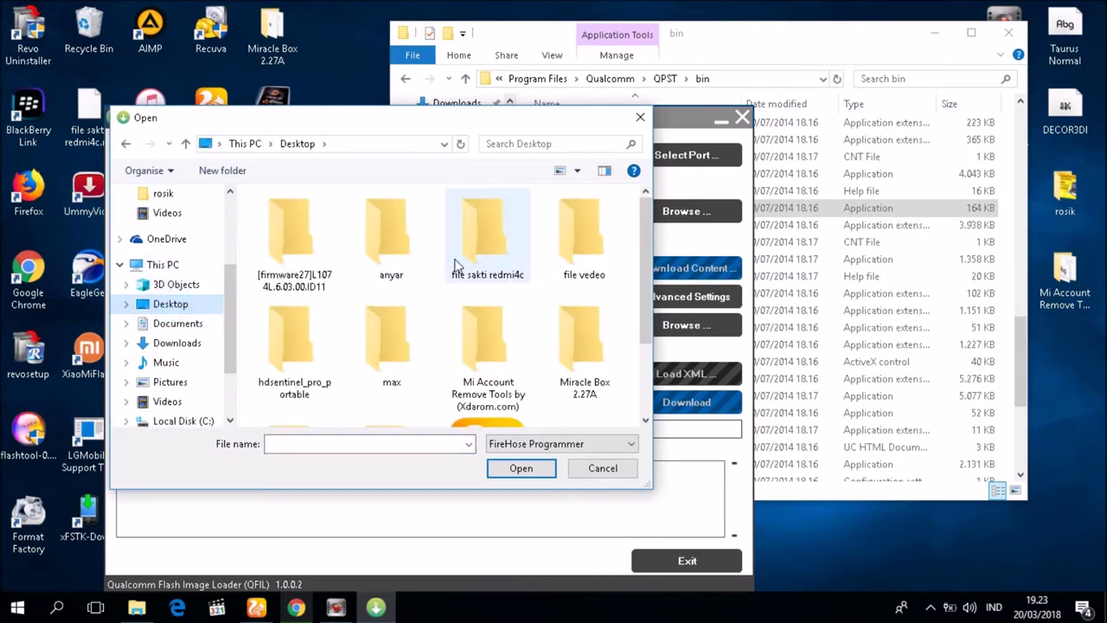
double_click(273, 252)
double_click(313, 224)
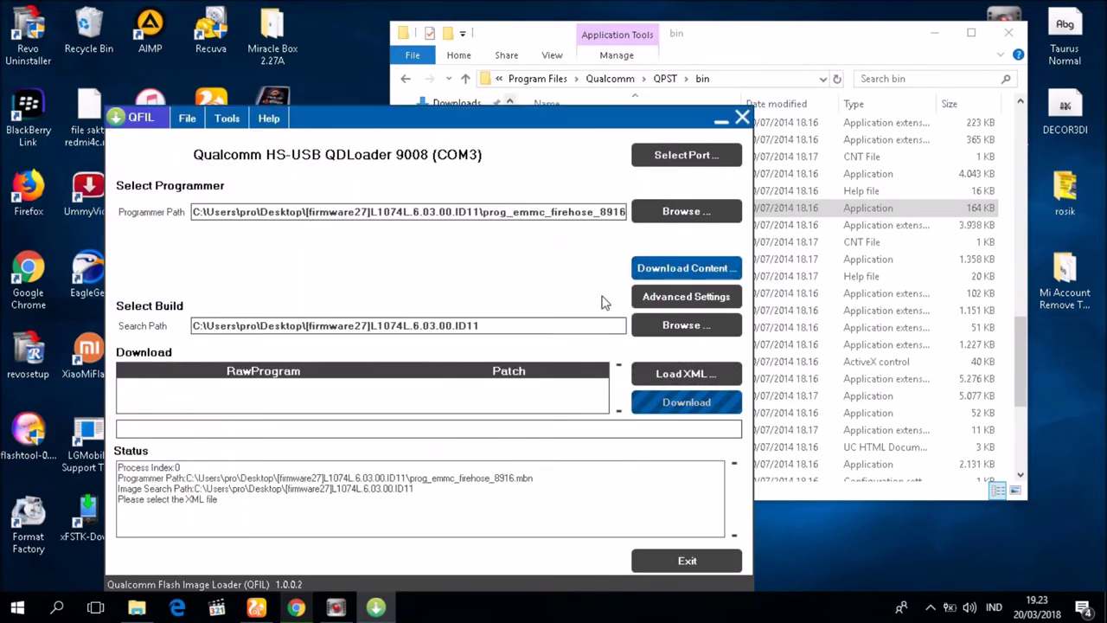
Step: Load rawprogram0.xml and patch0.xml from the firmware folder and start the firmware download to the phone
left_click(667, 376)
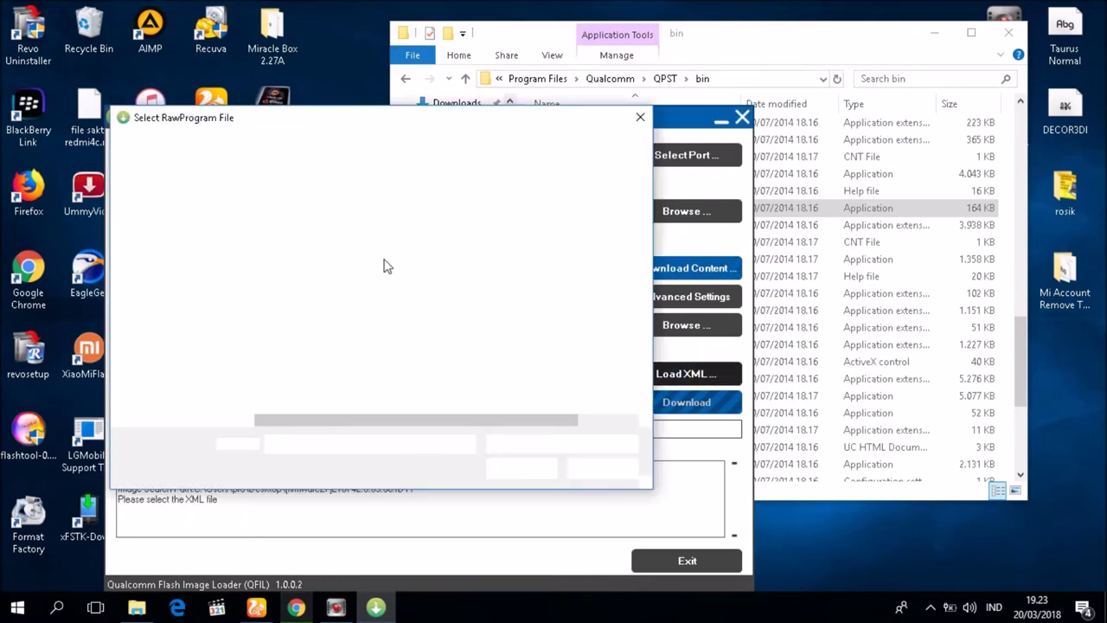
double_click(297, 217)
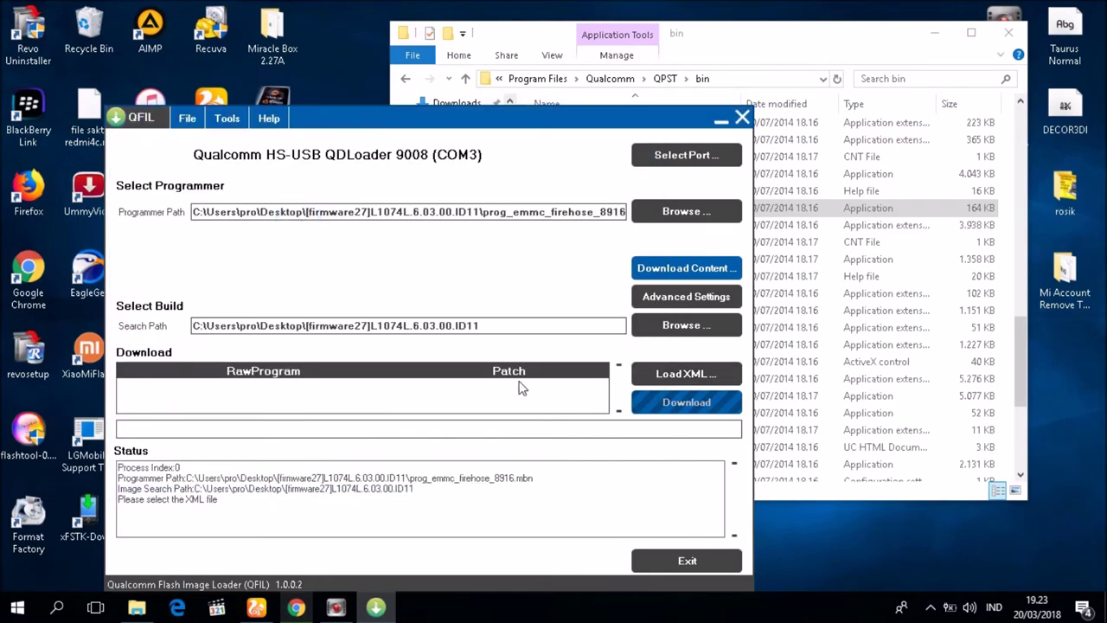
left_click(293, 218)
double_click(294, 218)
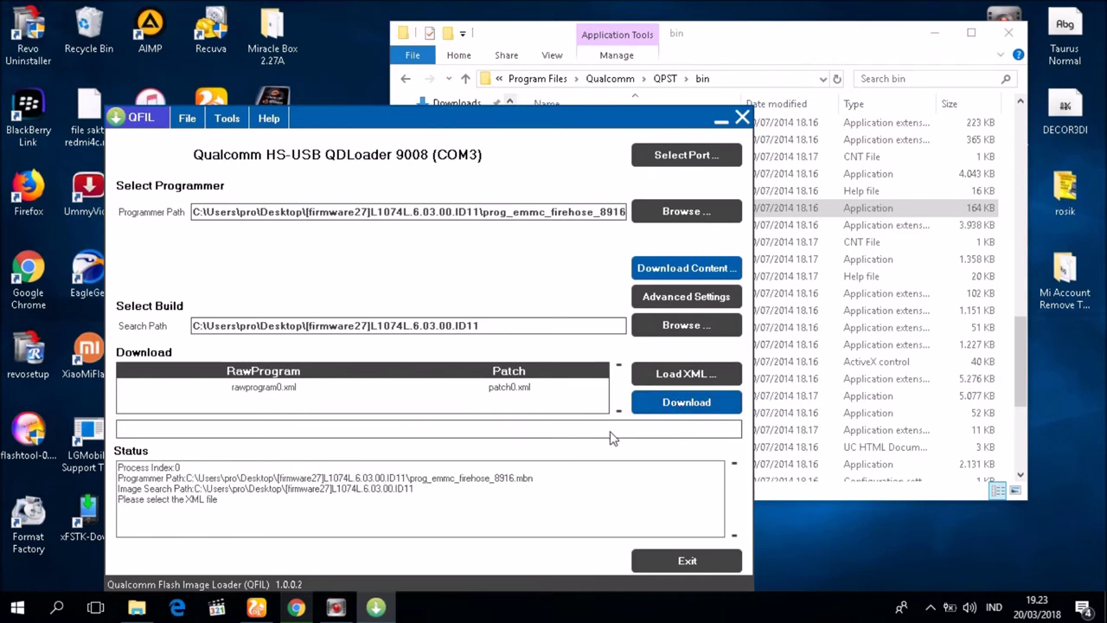
left_click(685, 403)
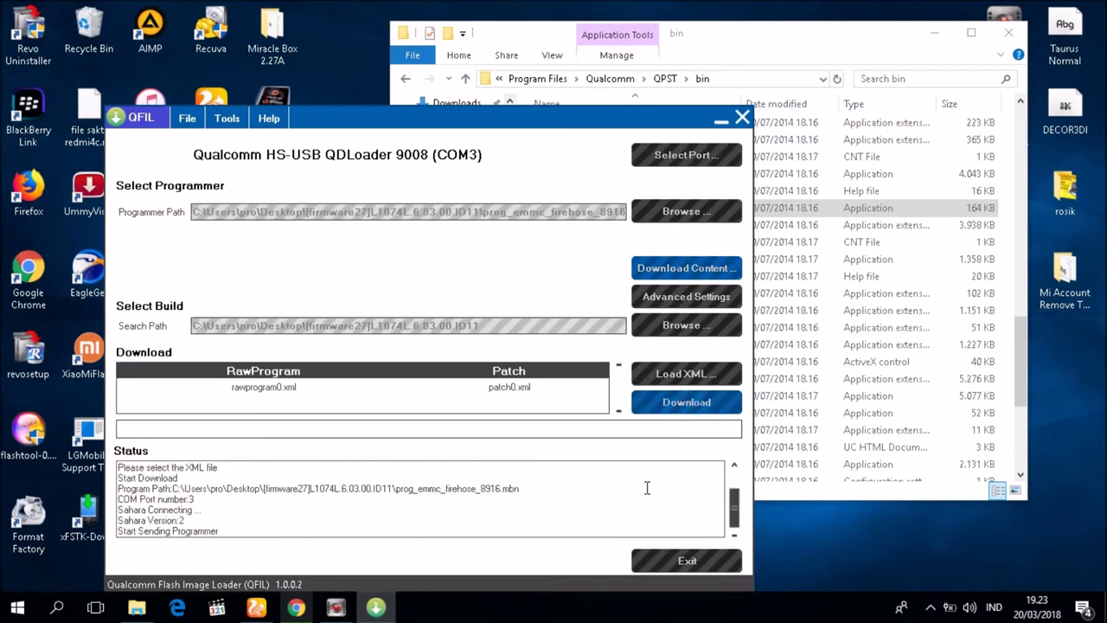